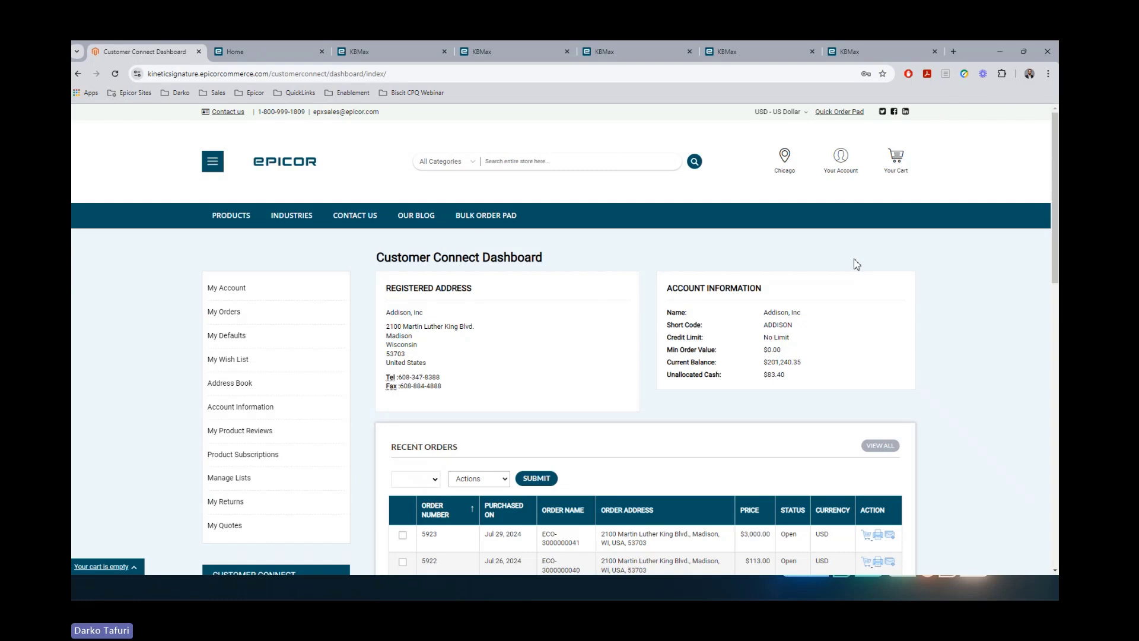
- Browse the store's Configured Parts products and open the configurator for the Golf Cart
mouse_move(231, 218)
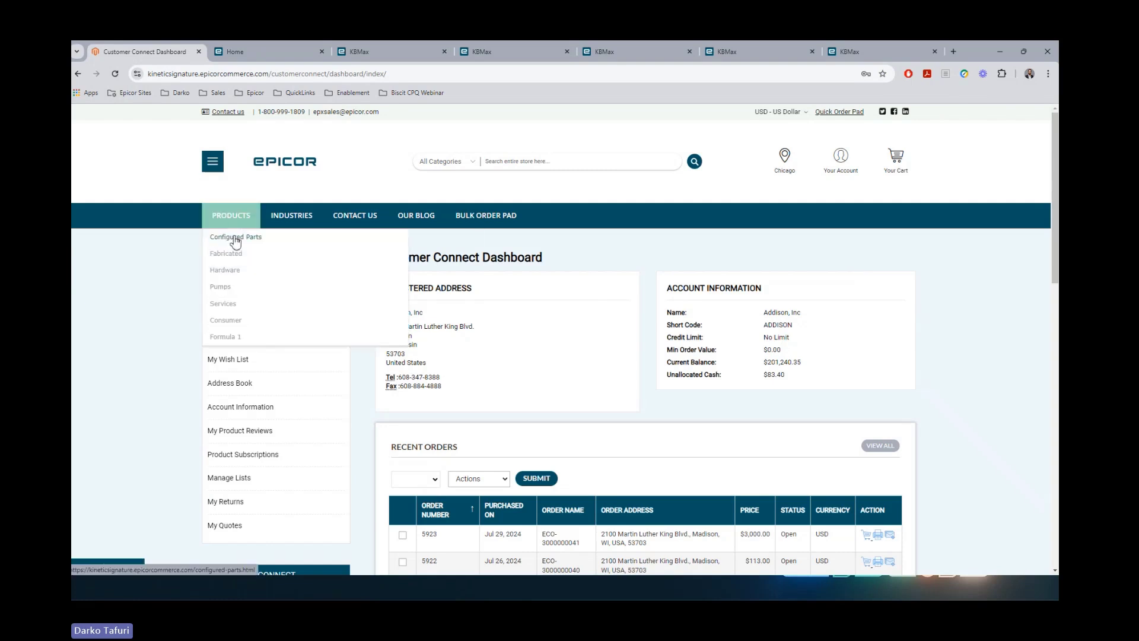
click(235, 239)
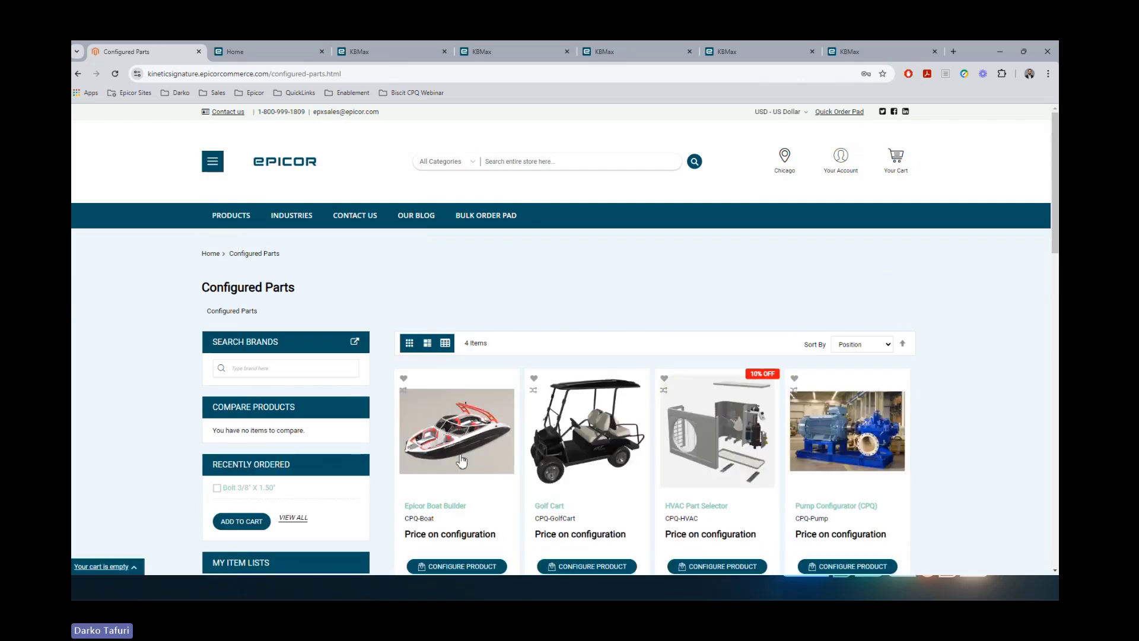
scroll(825, 245, down, 1)
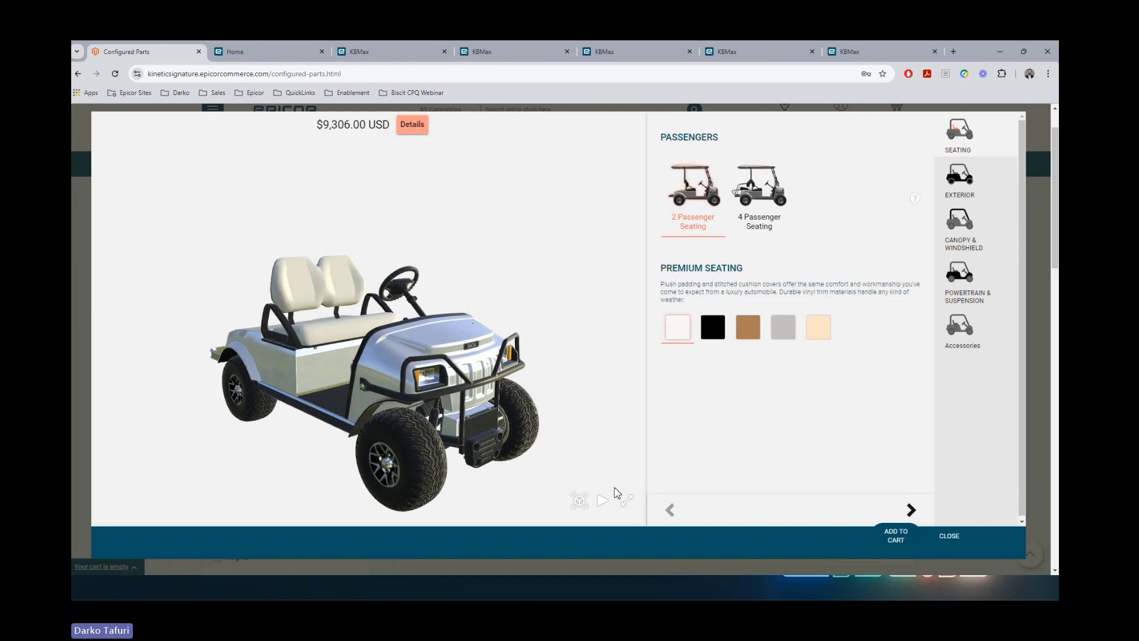
- Examine the golf cart's 3D model from several sides, including close views of the seats and the steering wheel display
drag(615, 490, 594, 305)
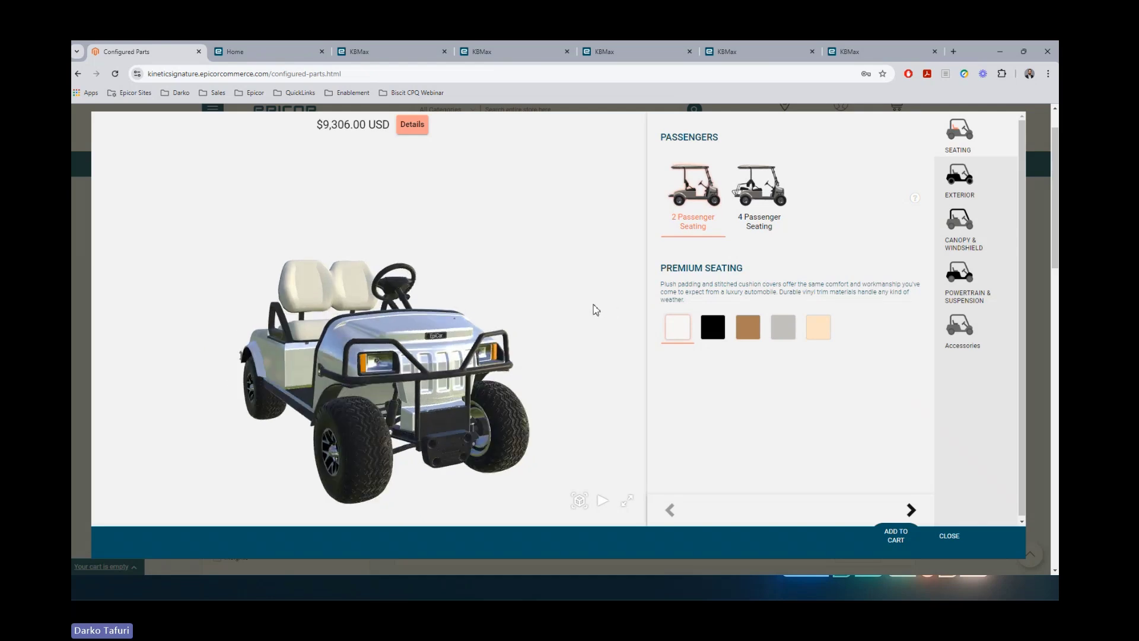
drag(585, 355, 467, 362)
scroll(466, 362, up, 10)
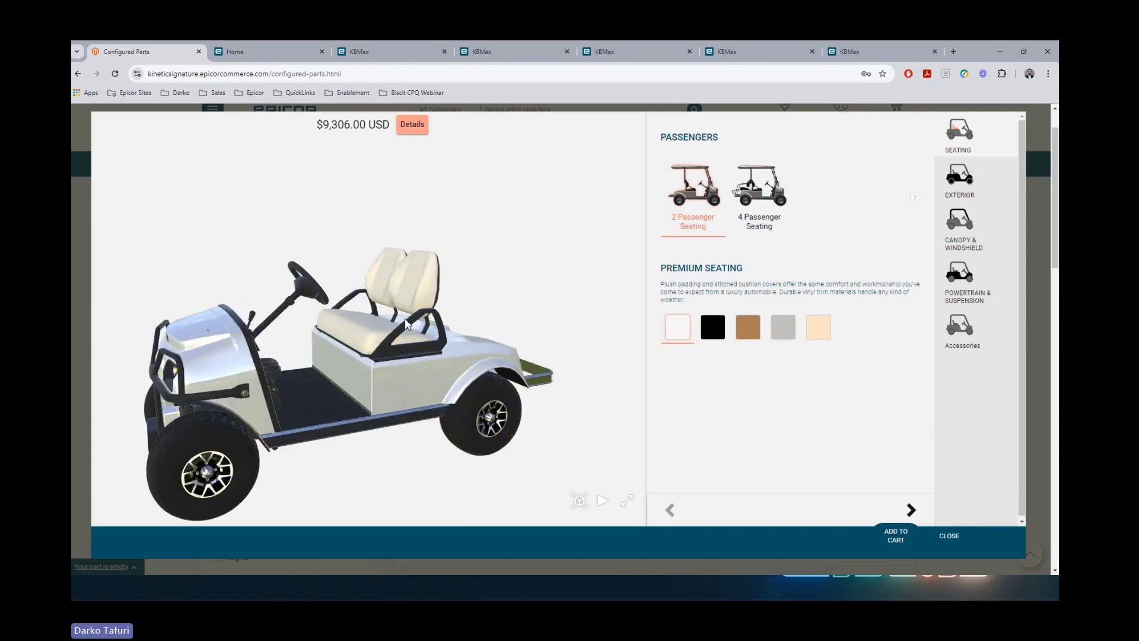
scroll(487, 307, up, 5)
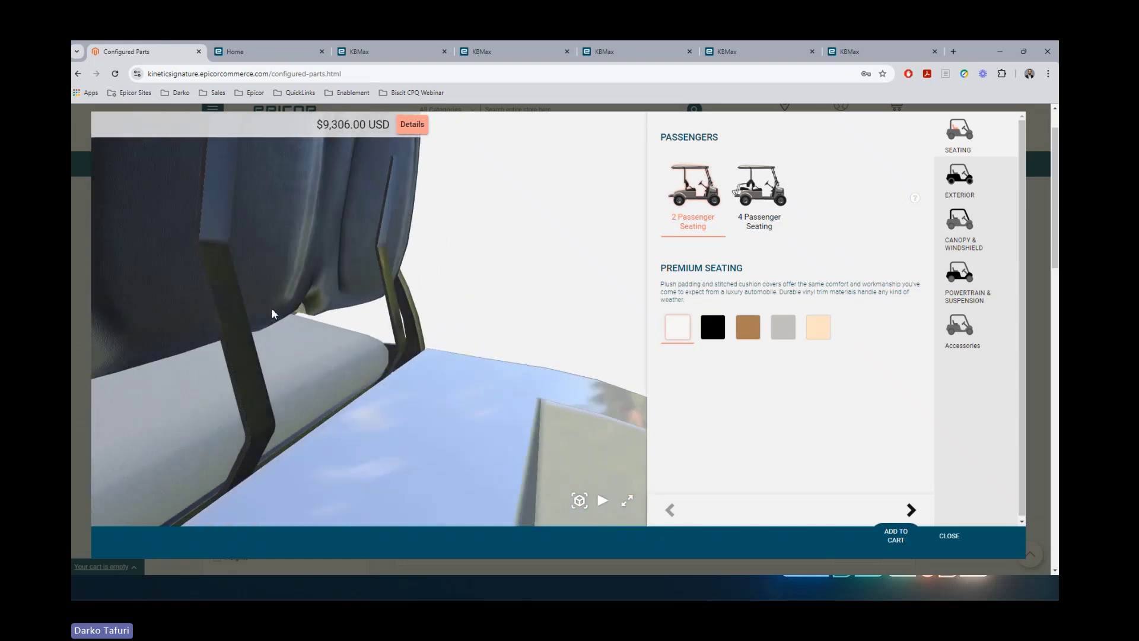
drag(272, 307, 230, 229)
scroll(247, 230, down, 10)
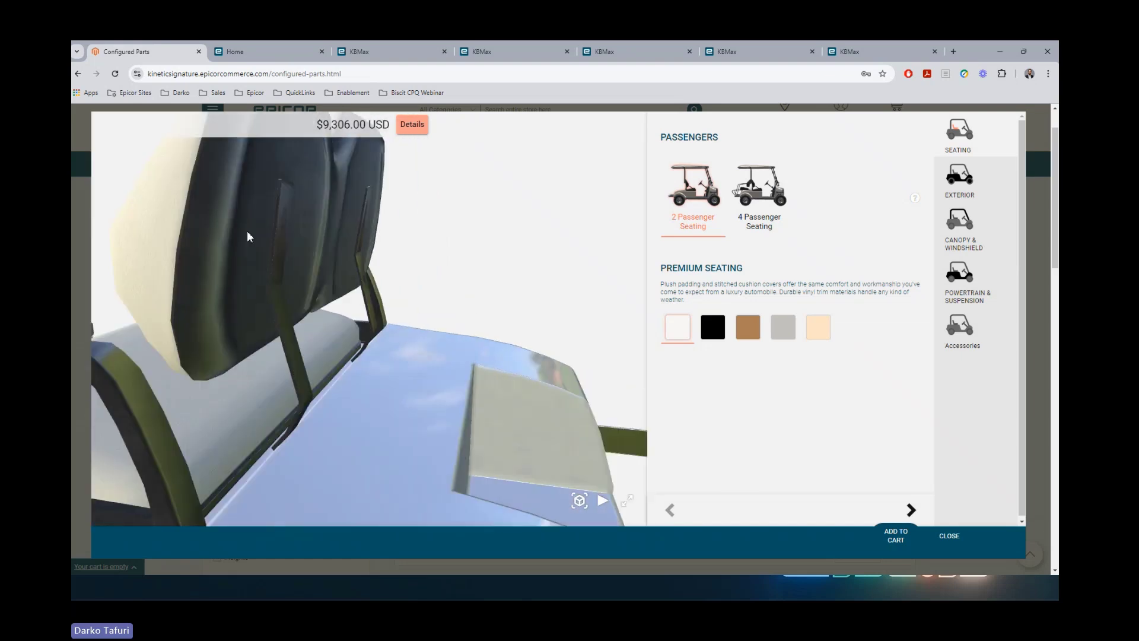
scroll(283, 290, up, 10)
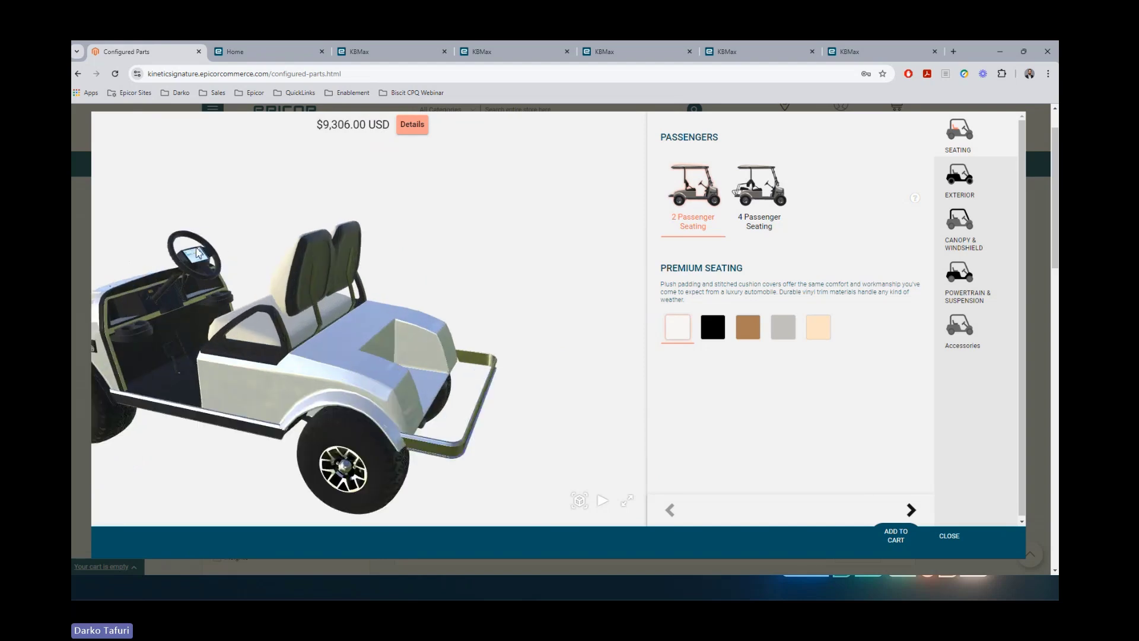
scroll(218, 261, up, 4)
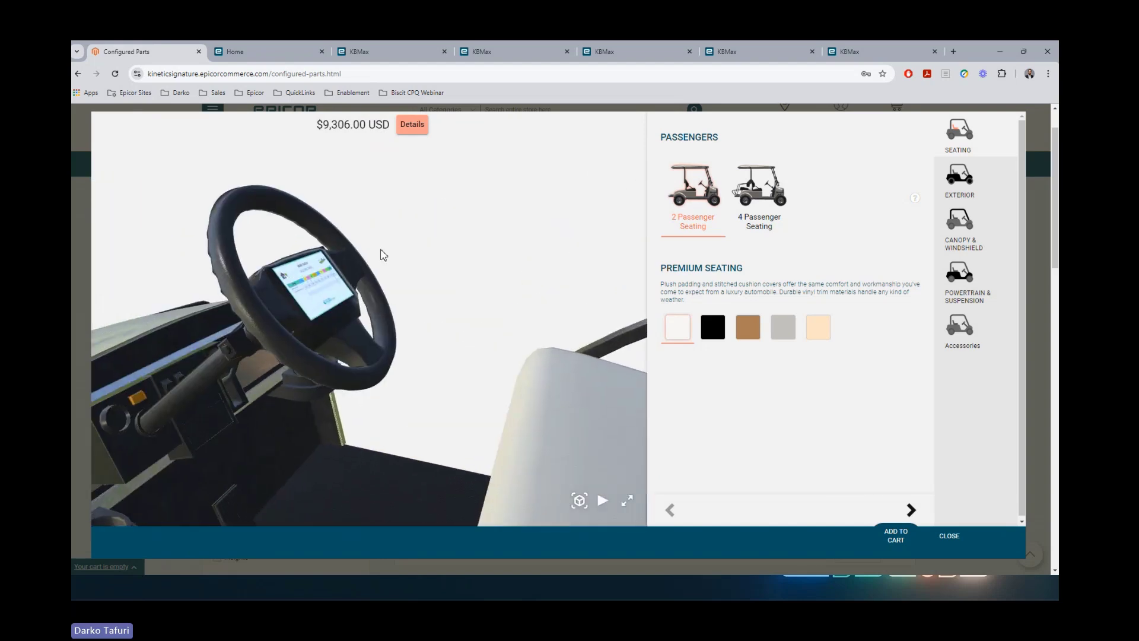
scroll(318, 283, down, 7)
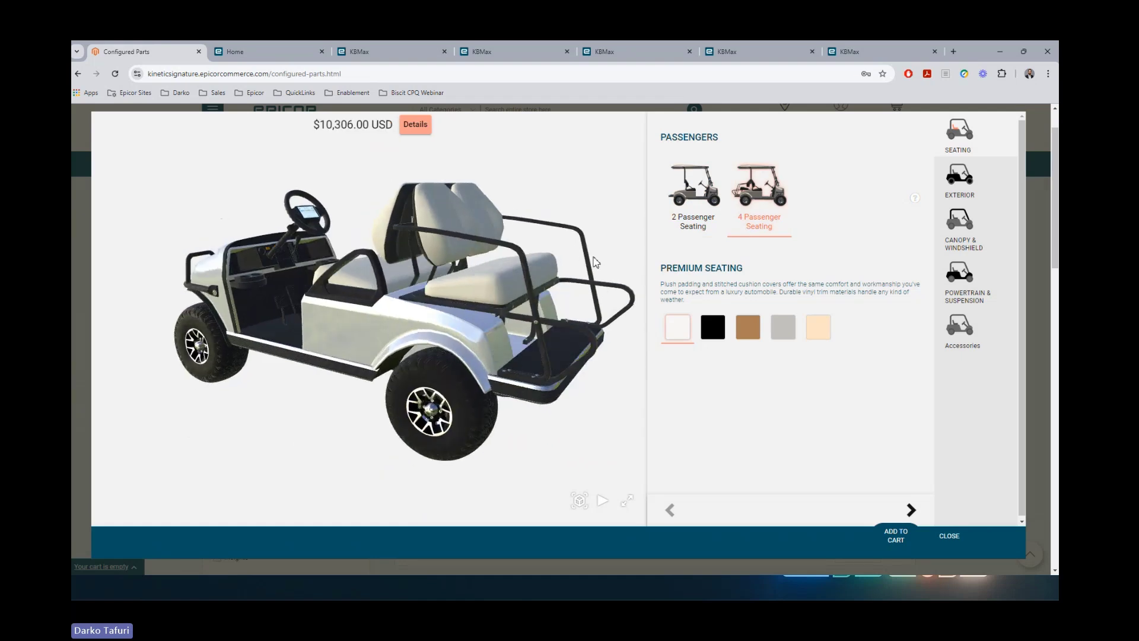
- Compare the 2 Passenger and 4 Passenger seating, keep 4 Passenger, and show the help text for the passenger options
click(693, 190)
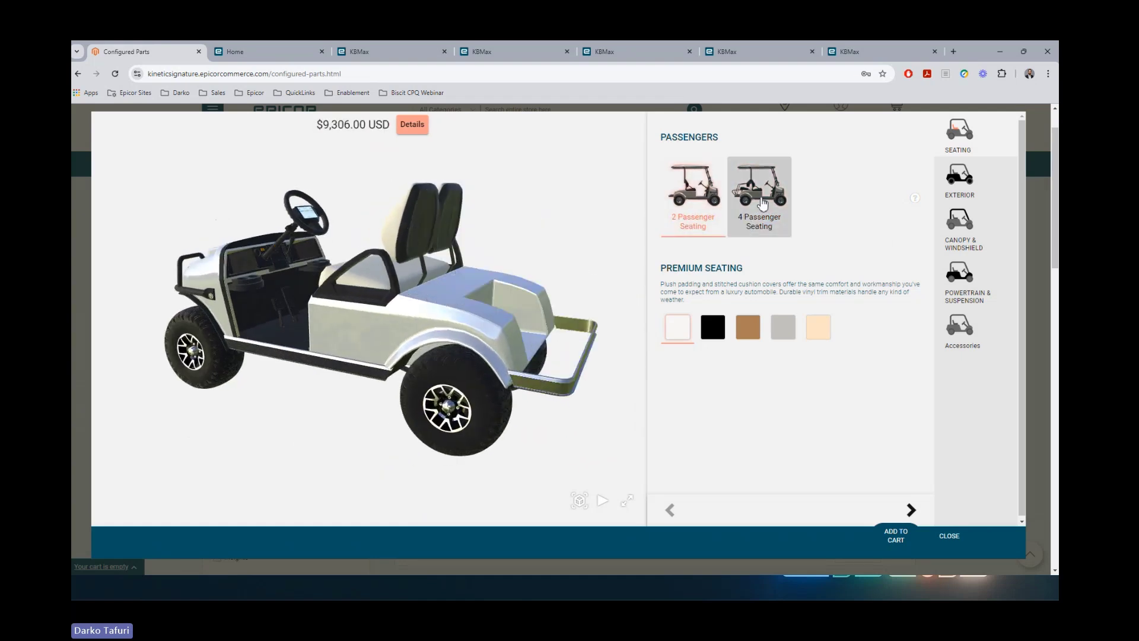
click(763, 203)
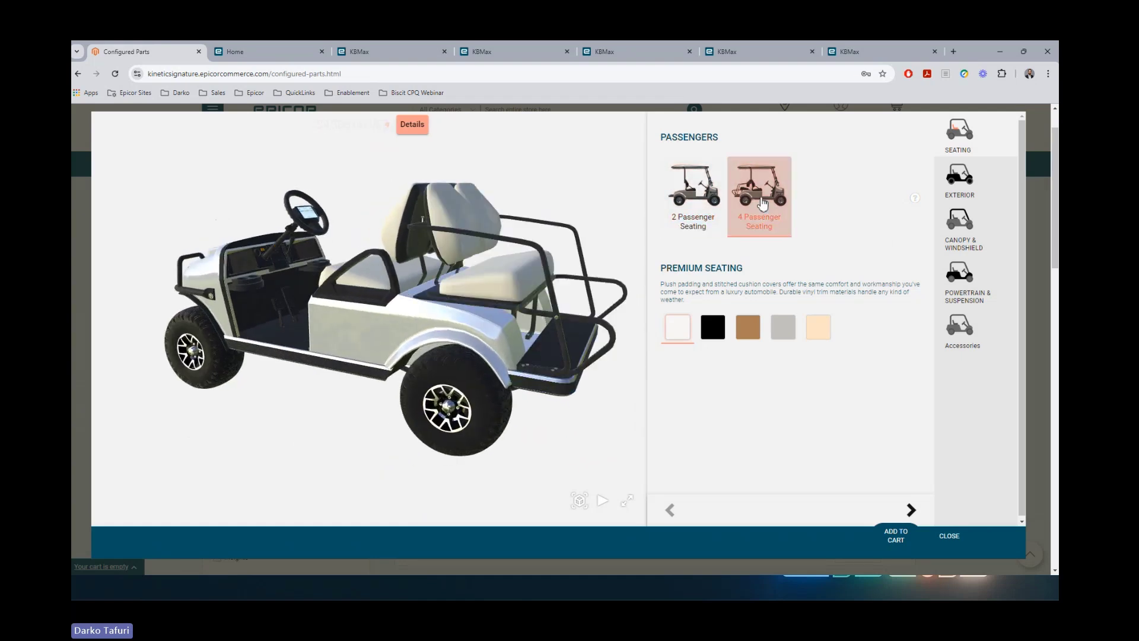
click(915, 199)
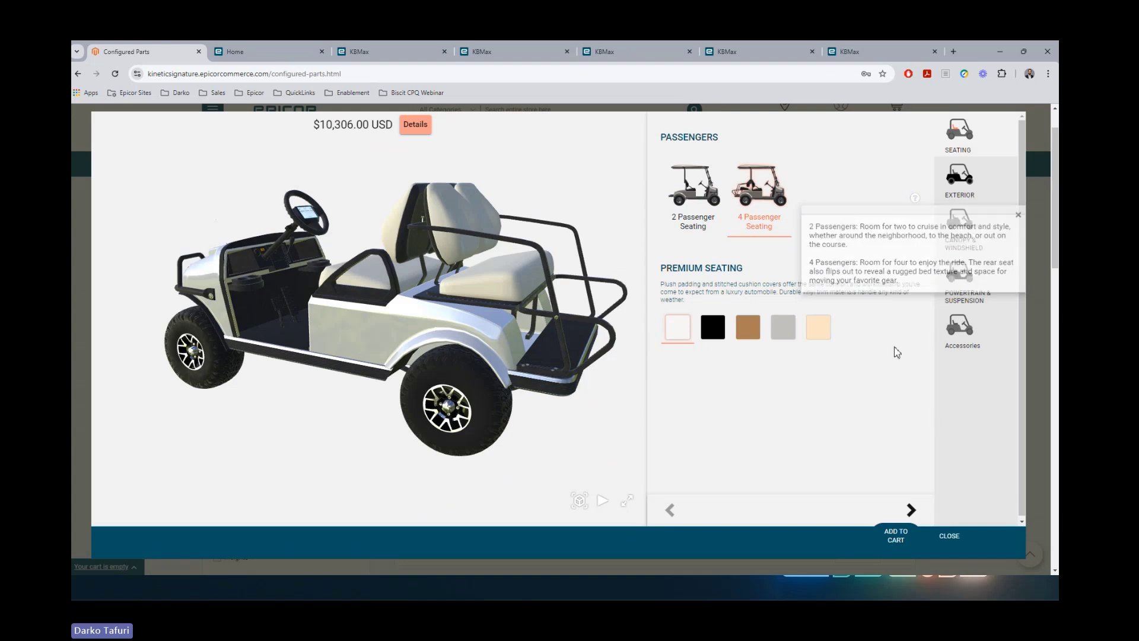
- Try brown premium seating on the cart and review the itemized golf cart pricing
click(748, 327)
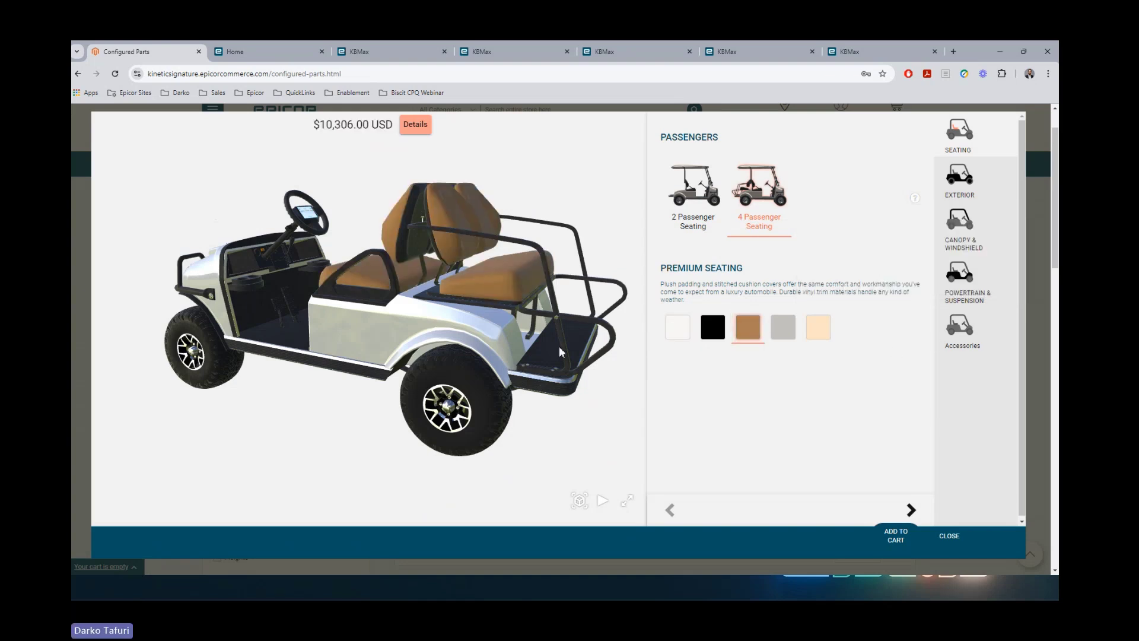
drag(372, 359, 442, 363)
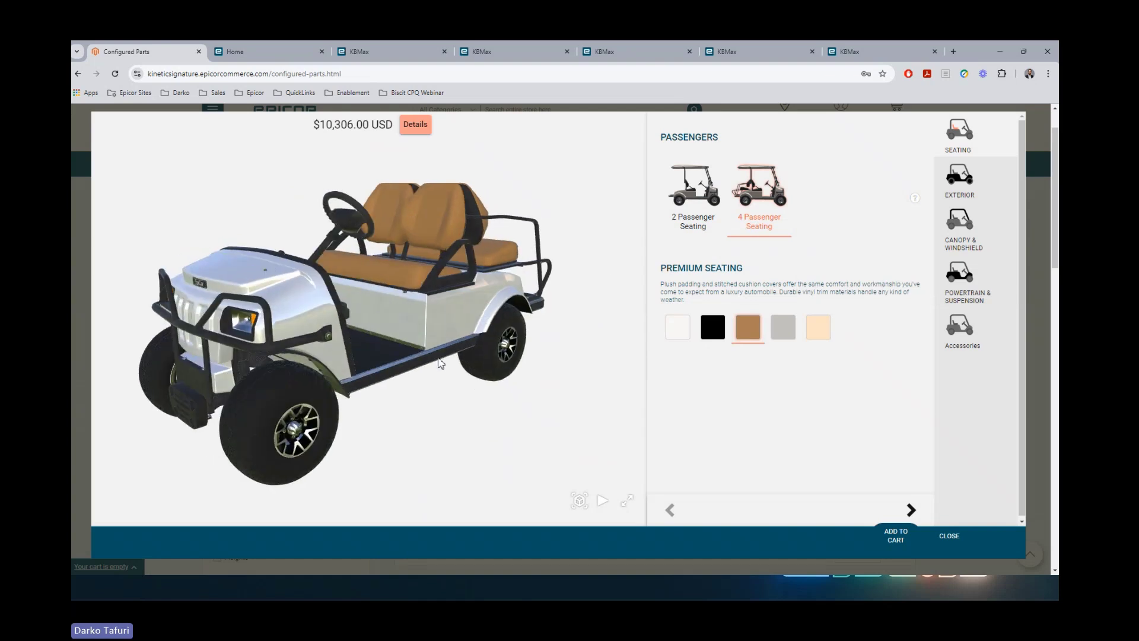
click(416, 126)
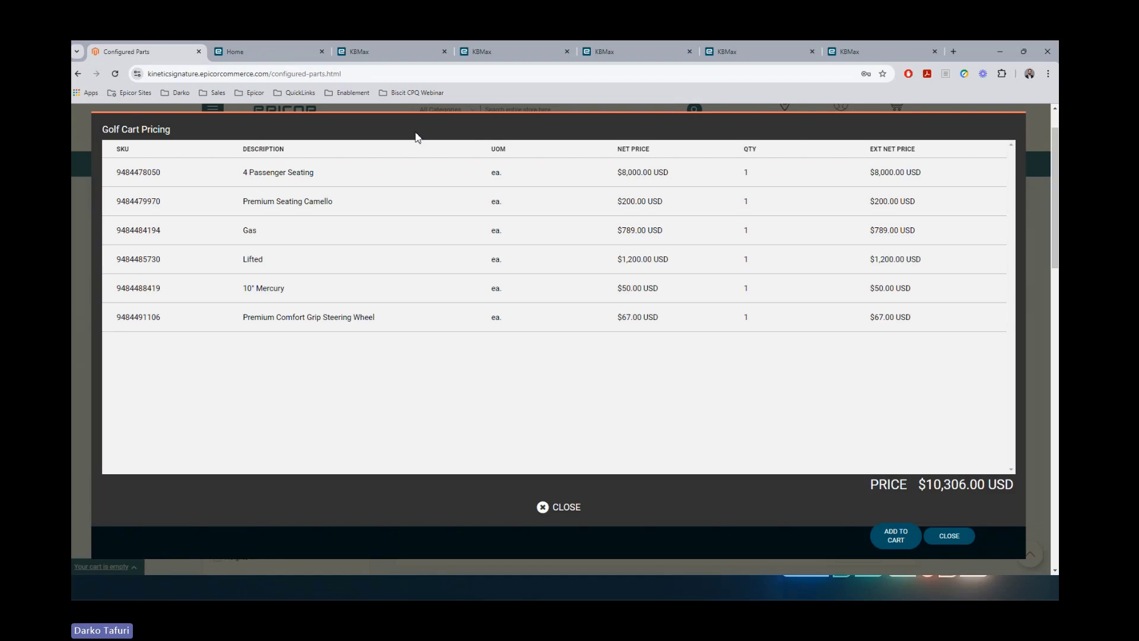
click(565, 509)
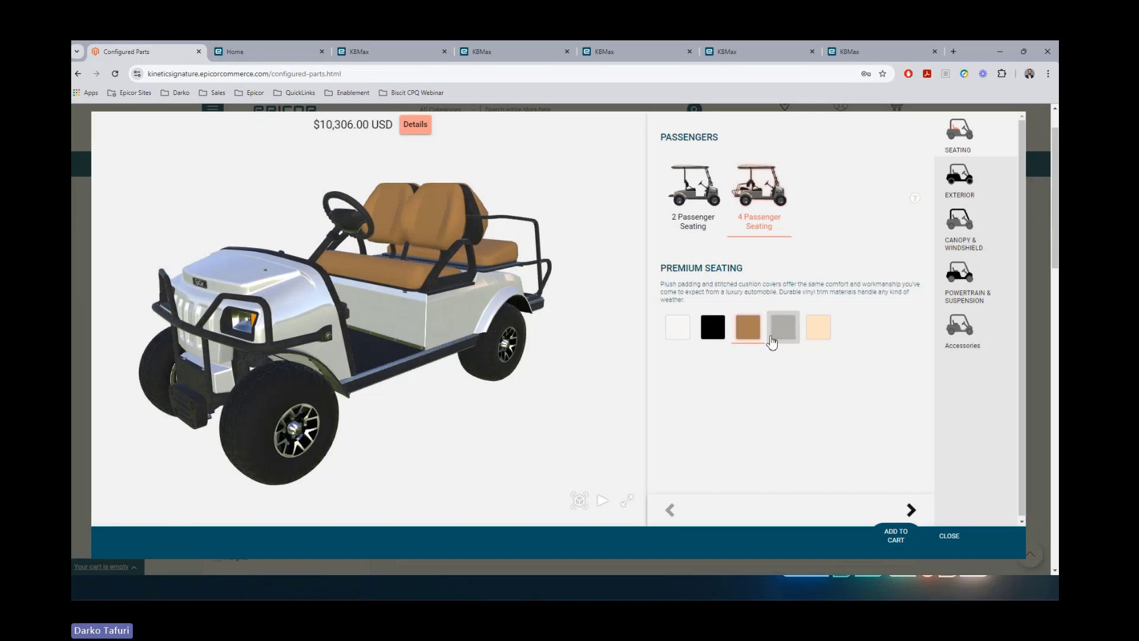
- Try black premium seating, then set the seat colour to grey
click(714, 328)
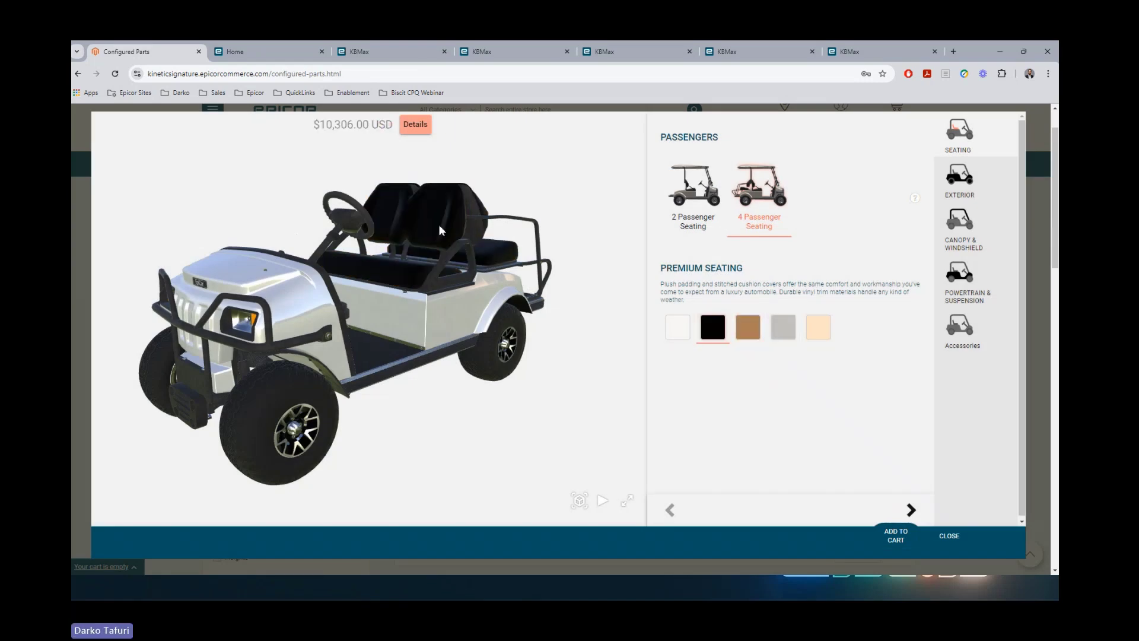
click(783, 327)
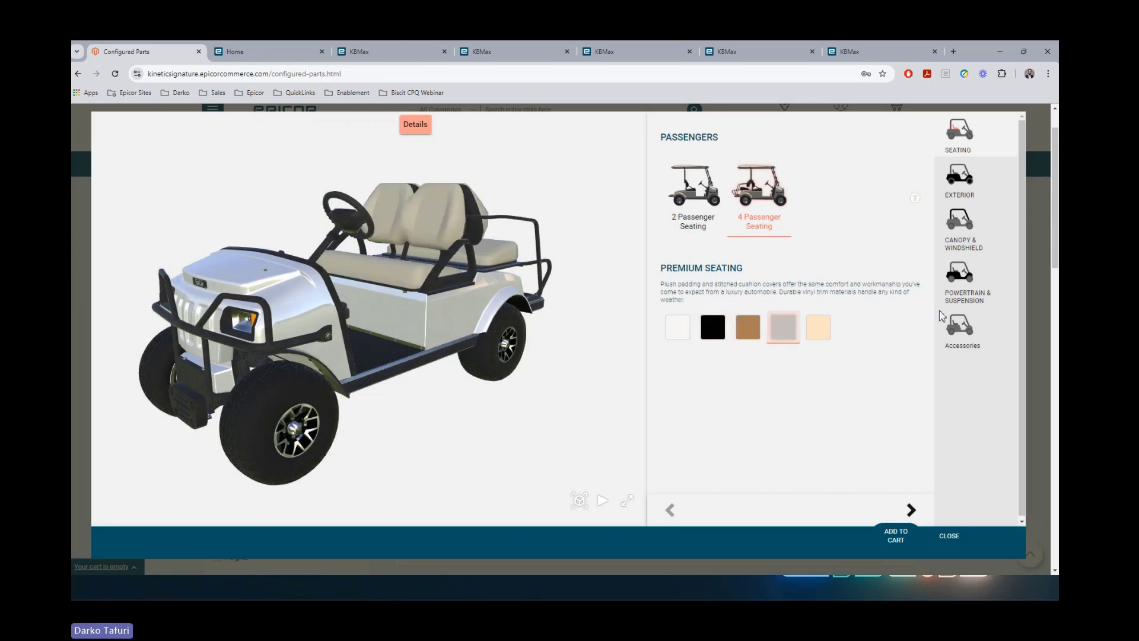
- Set the cart's exterior to the dark blue metallic colour and choose the 12 Mercury tire and wheel assembly
click(976, 193)
click(746, 184)
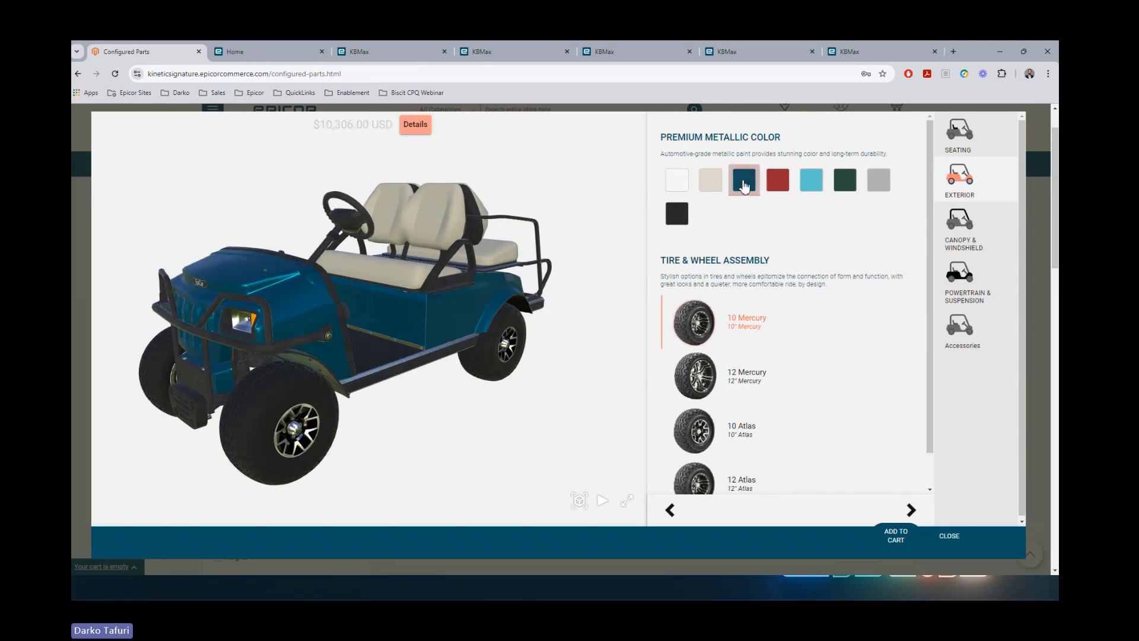
scroll(789, 359, down, 1)
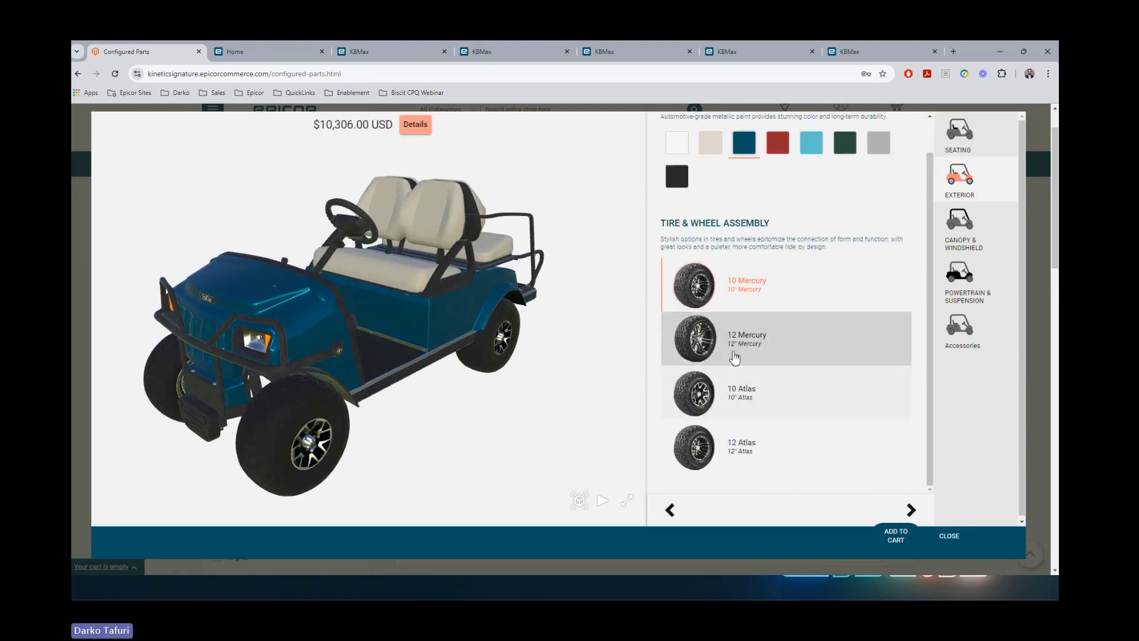
click(735, 356)
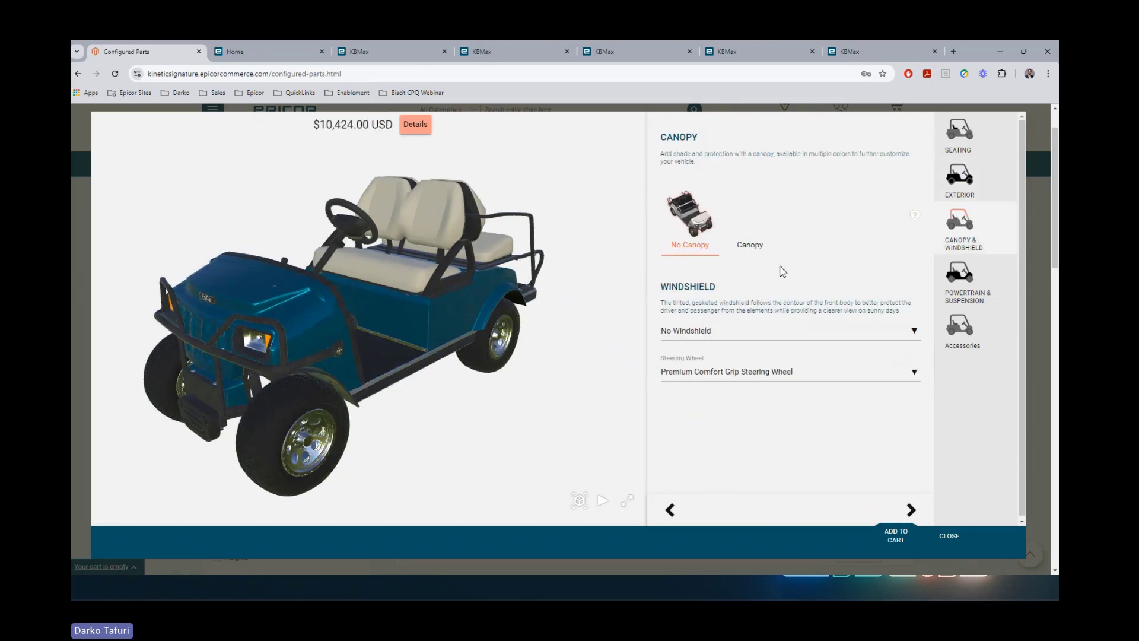
- Add a canopy to the golf cart and fit it with the Tinted Windshield
click(751, 233)
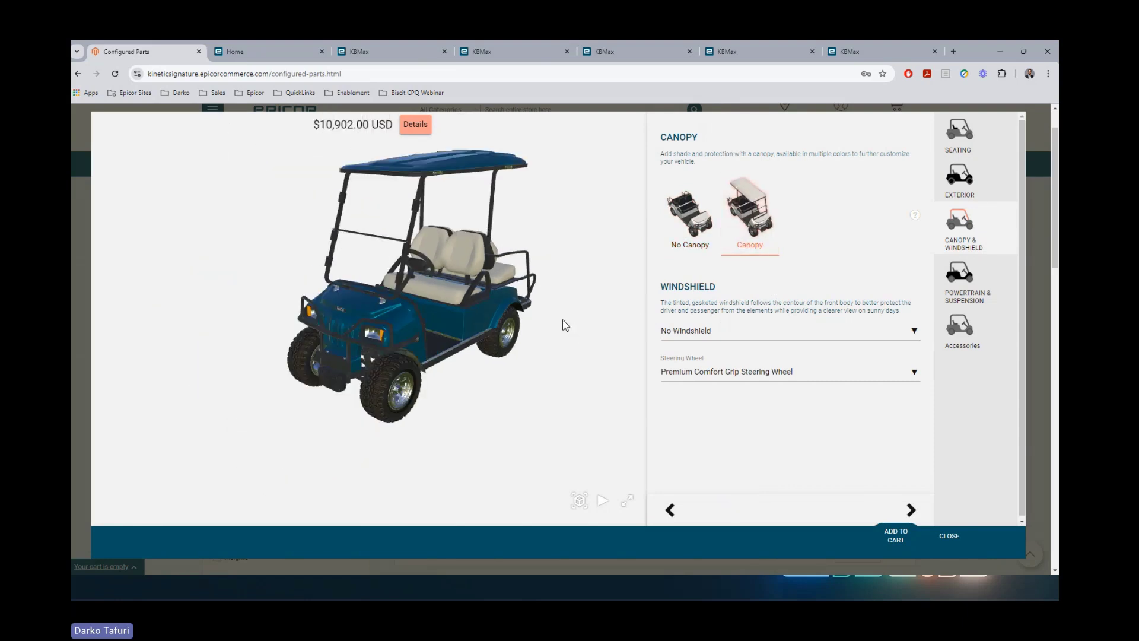
click(745, 331)
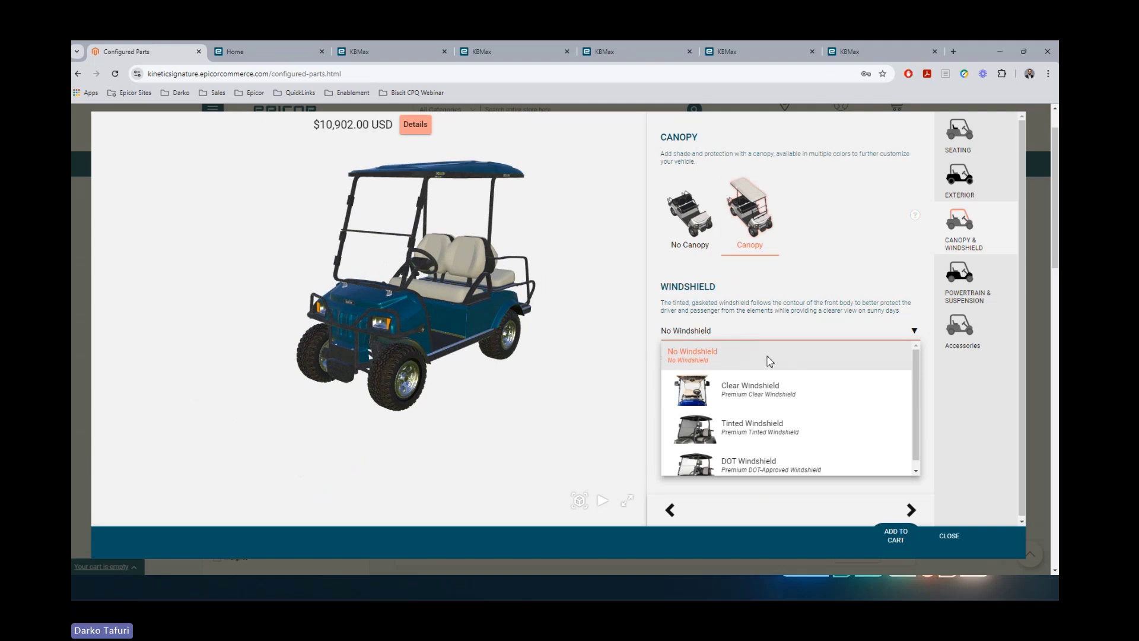
click(782, 426)
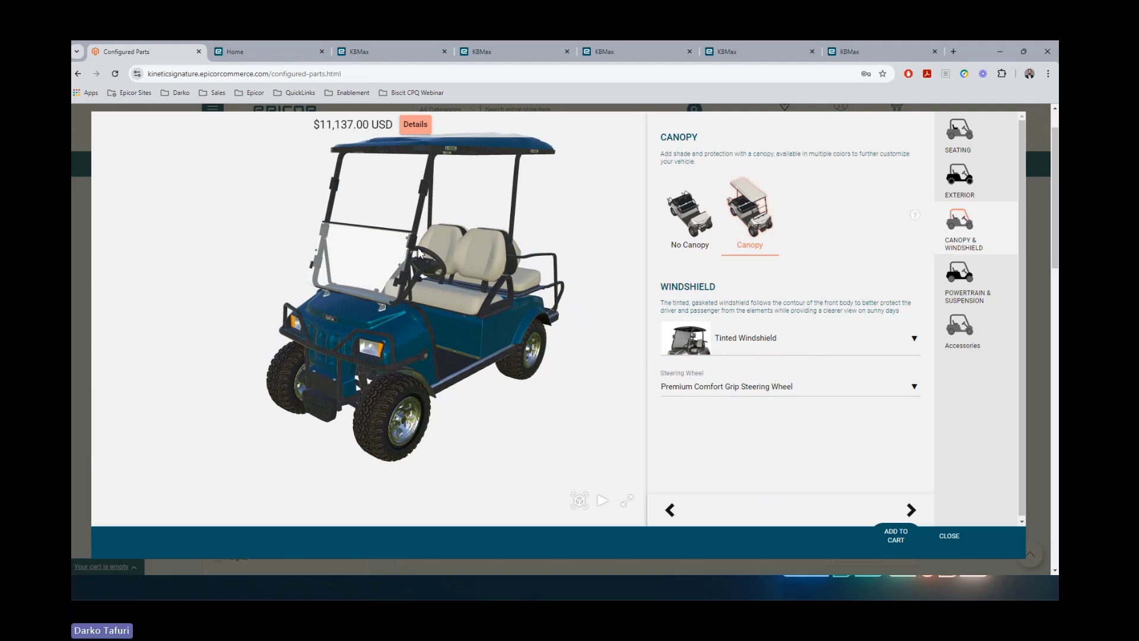
- Show the available golf cart accessories and add the configured golf cart to the shopping cart
click(960, 330)
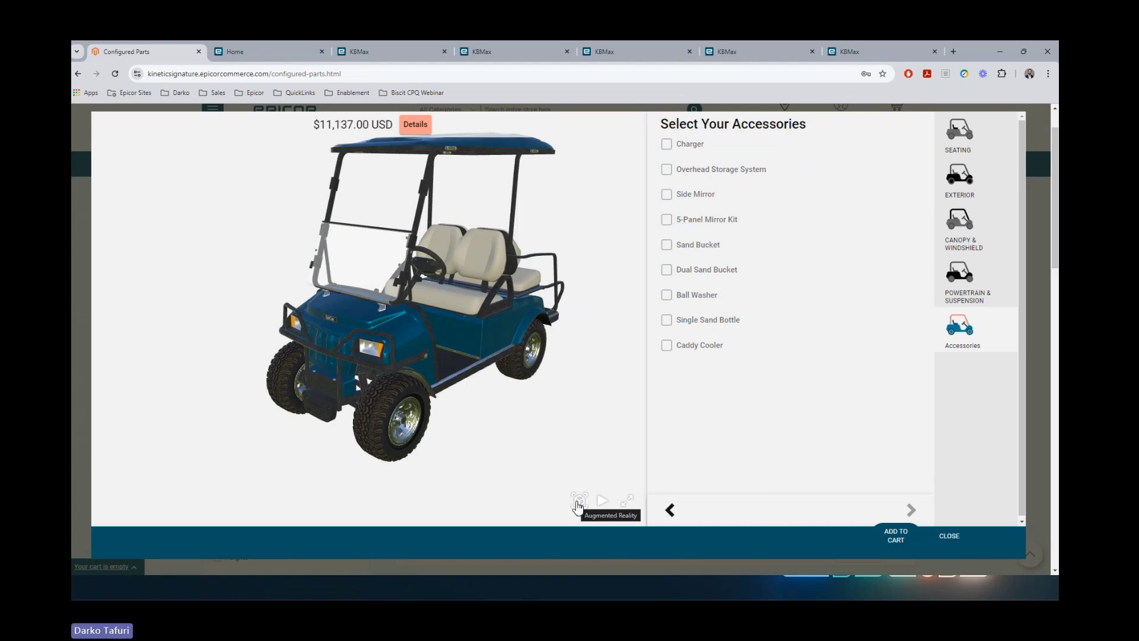
click(901, 537)
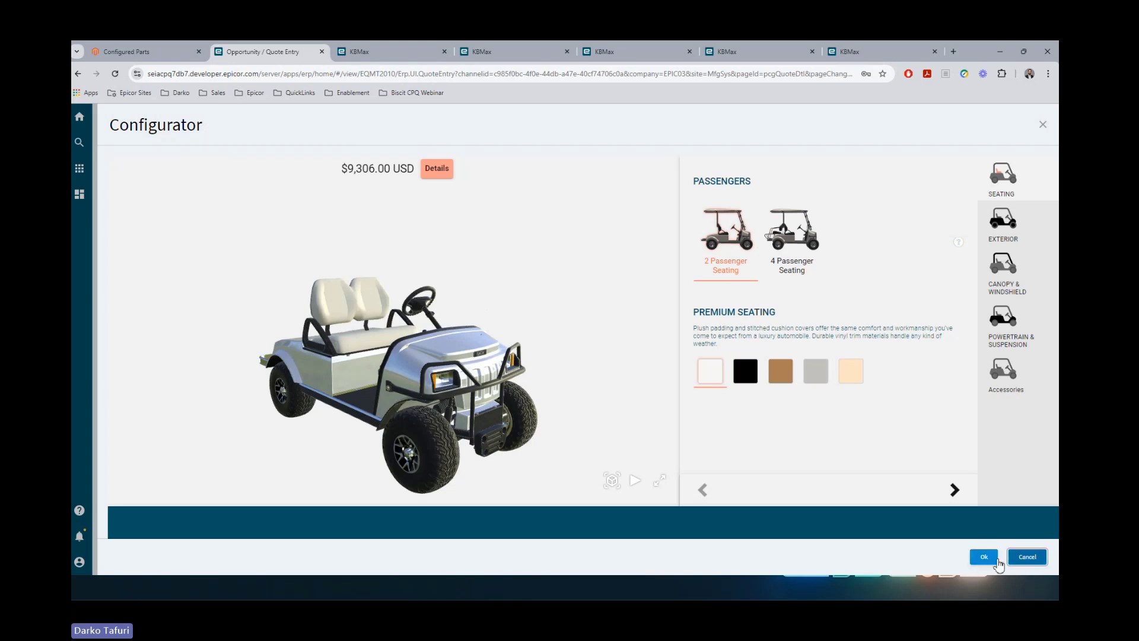
- Accept the golf cart configuration for the quote line in Opportunity / Quote Entry
click(985, 557)
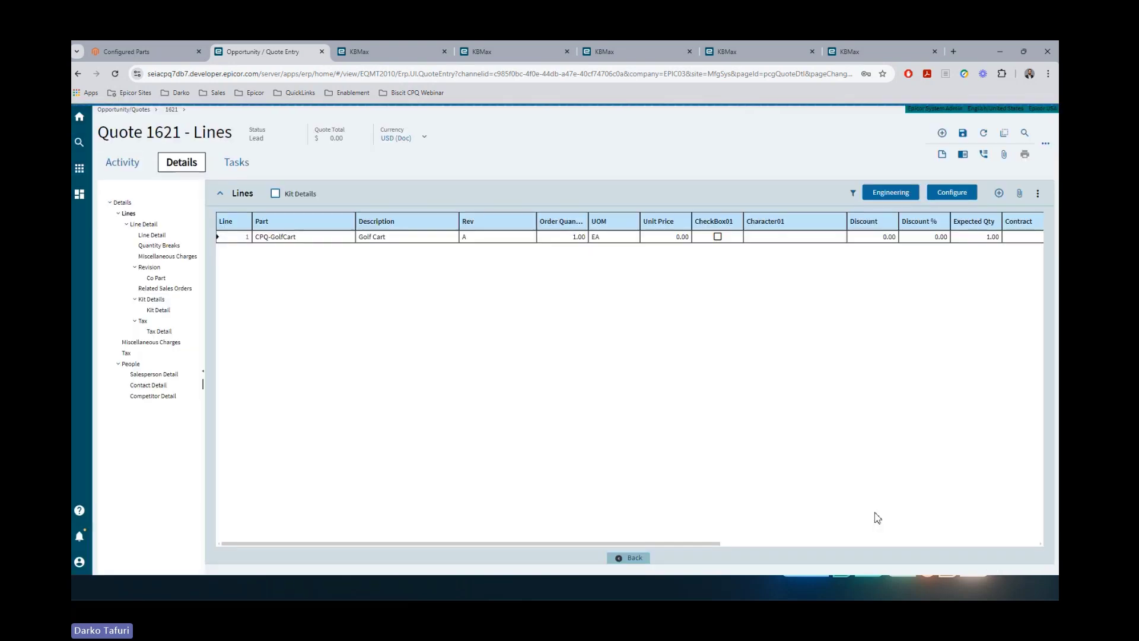
- Switch to the KBMax Golf Cart rule and place an Add Material block below the "Add Caddy Cooler Here" comment
key(ctrl+Tab)
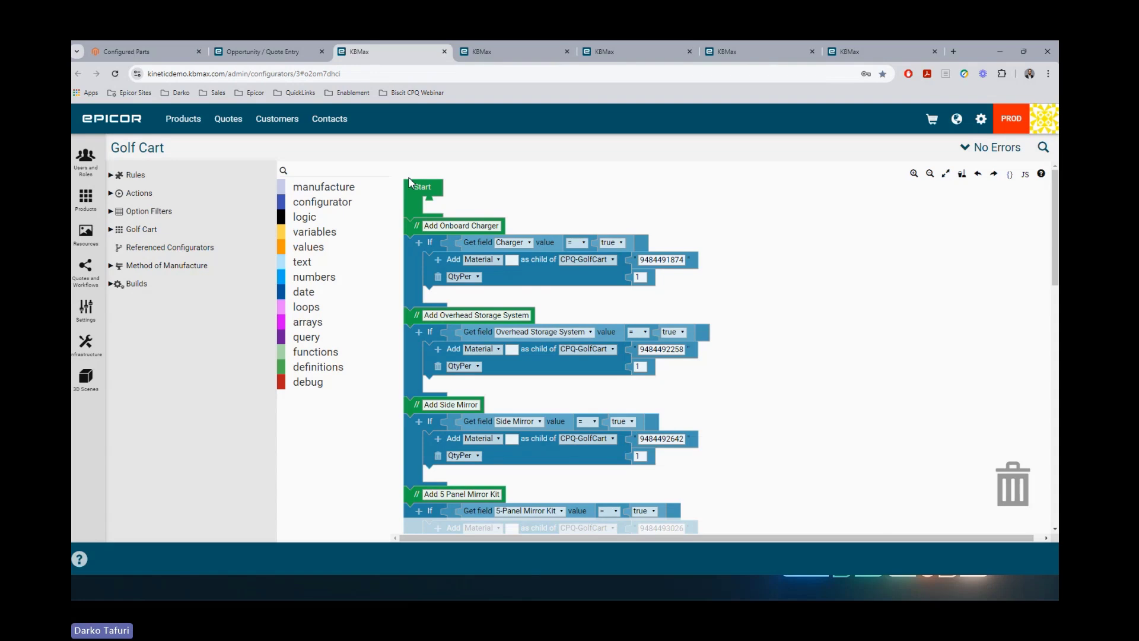
scroll(408, 176, down, 10)
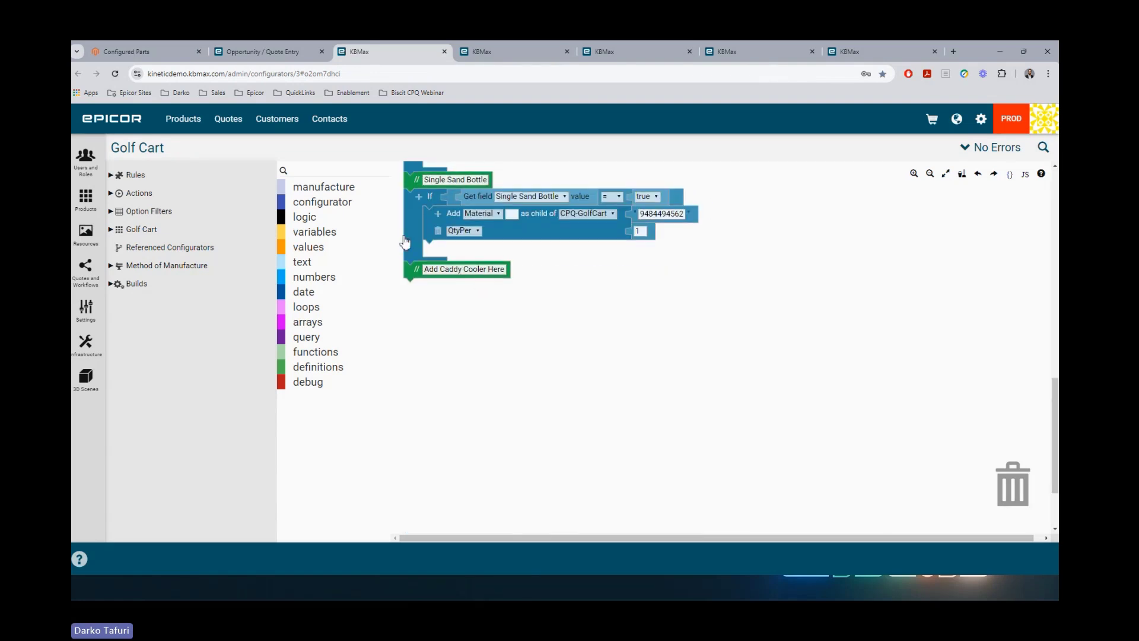
click(325, 190)
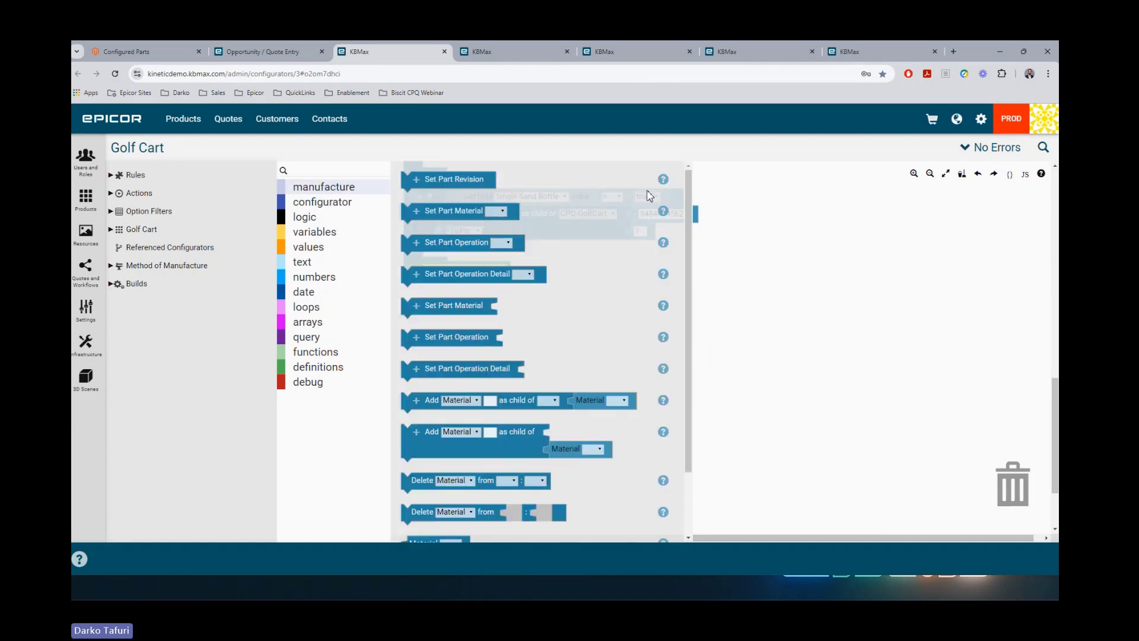
scroll(583, 321, down, 1)
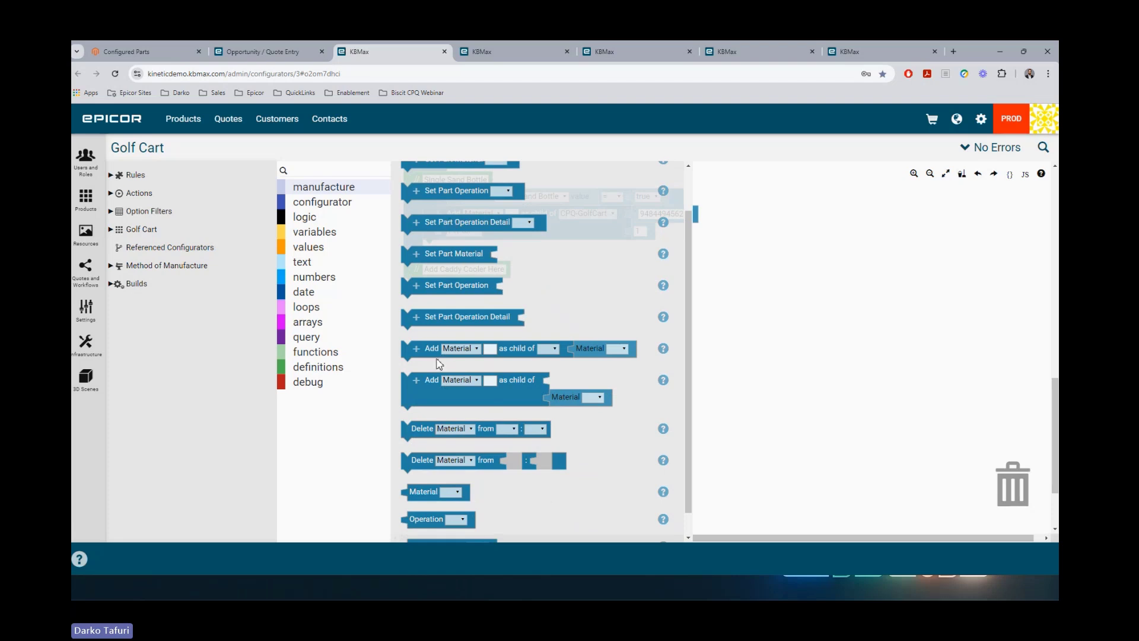
drag(440, 351, 450, 303)
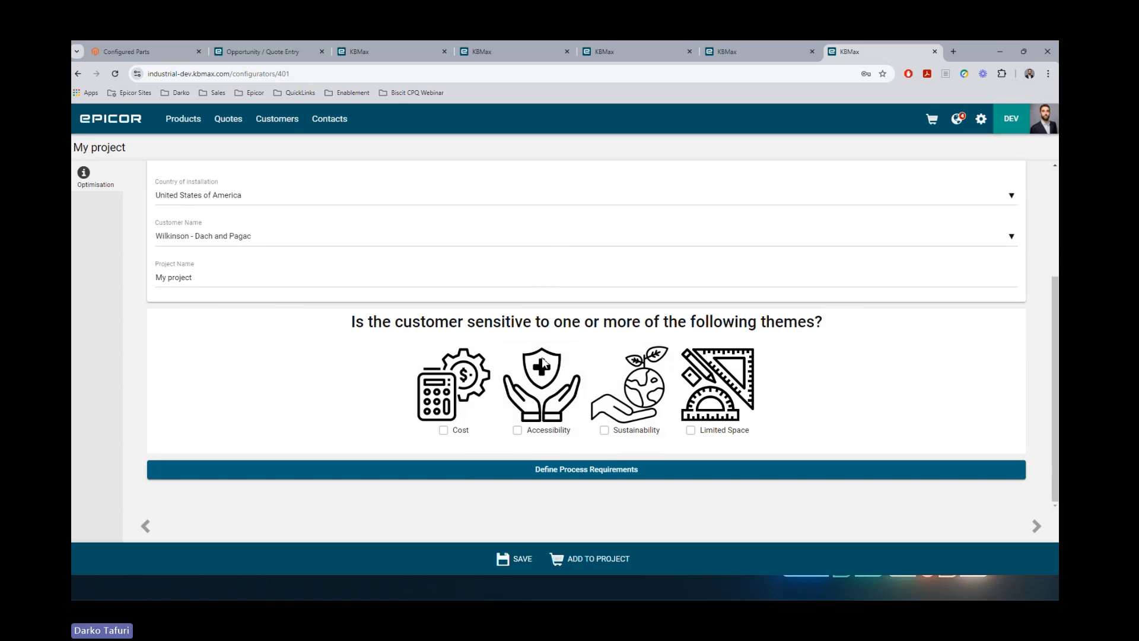
- Mark Cost, Sustainability and Limited Space as the themes the customer is sensitive to in the project form
click(453, 391)
click(629, 391)
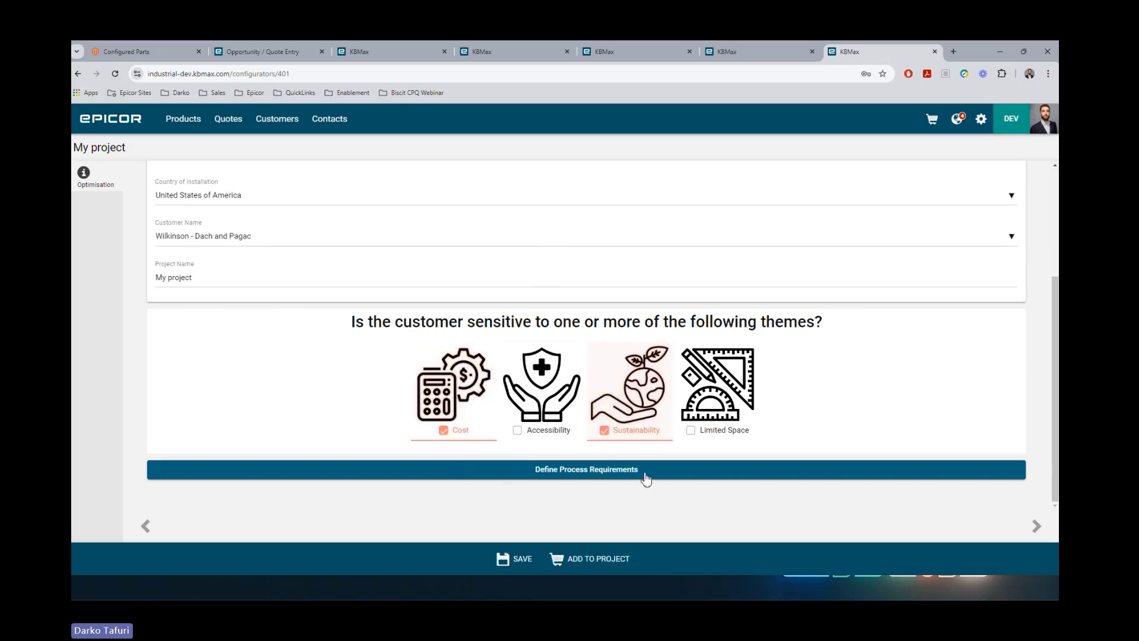
click(734, 413)
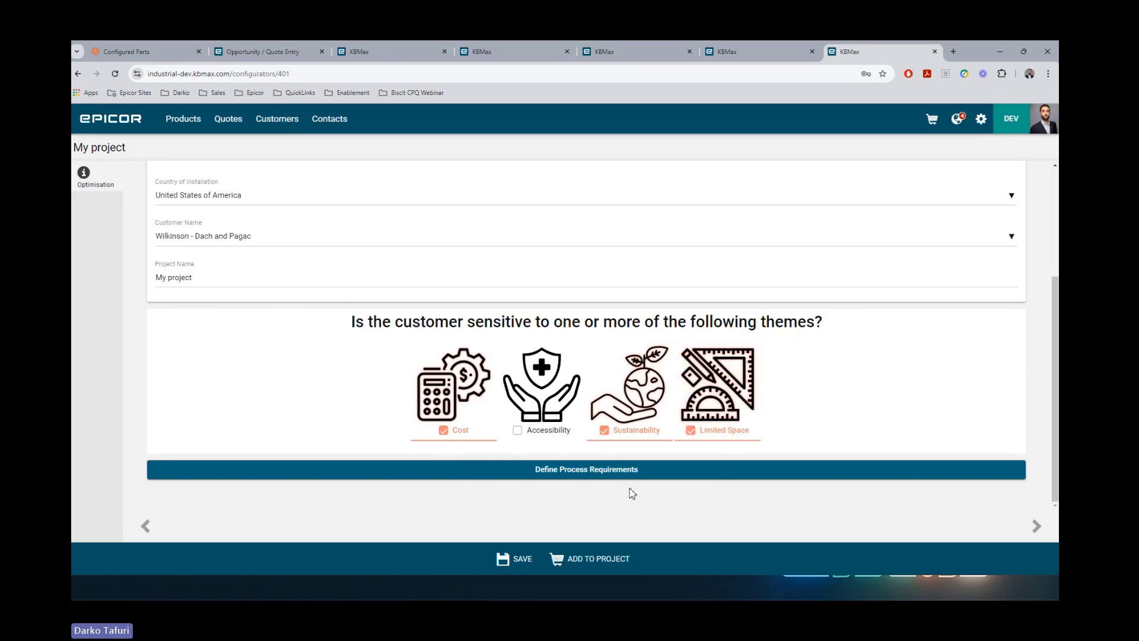
- Continue through the process requirements and site info sections, and finalize the optimised setup using Configuration 3
scroll(436, 329, up, 2)
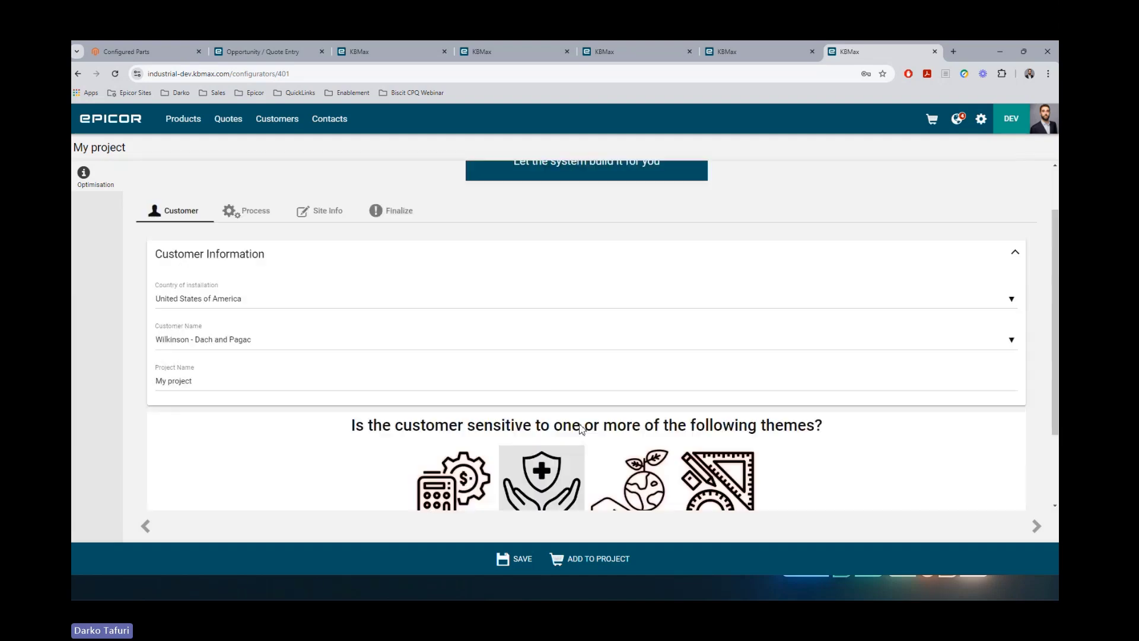
scroll(505, 415, down, 2)
click(541, 468)
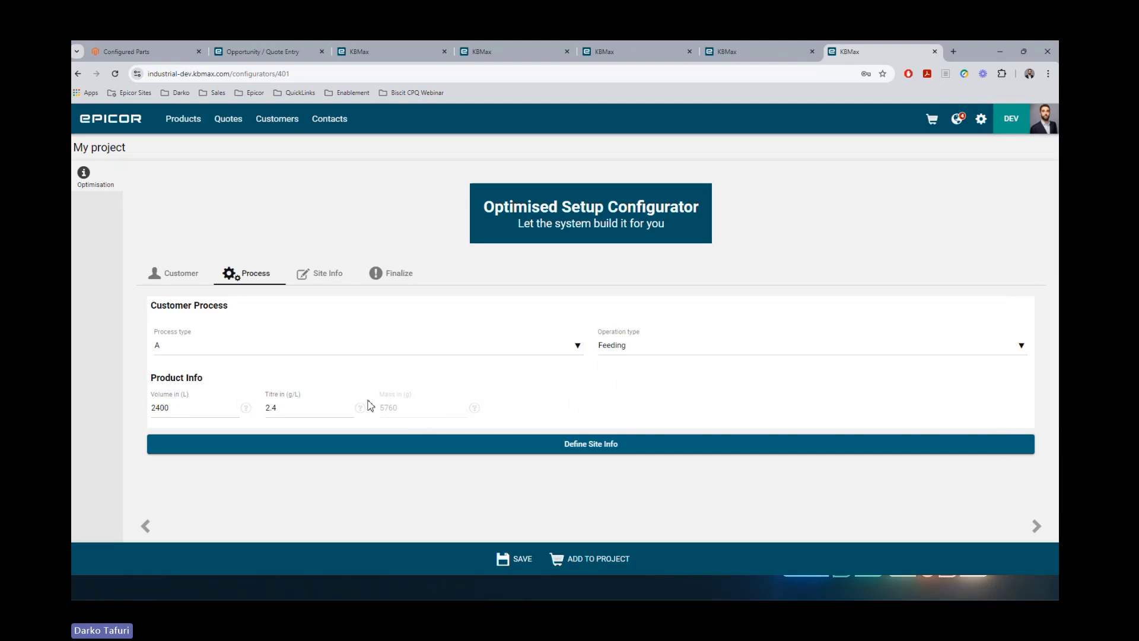
click(386, 450)
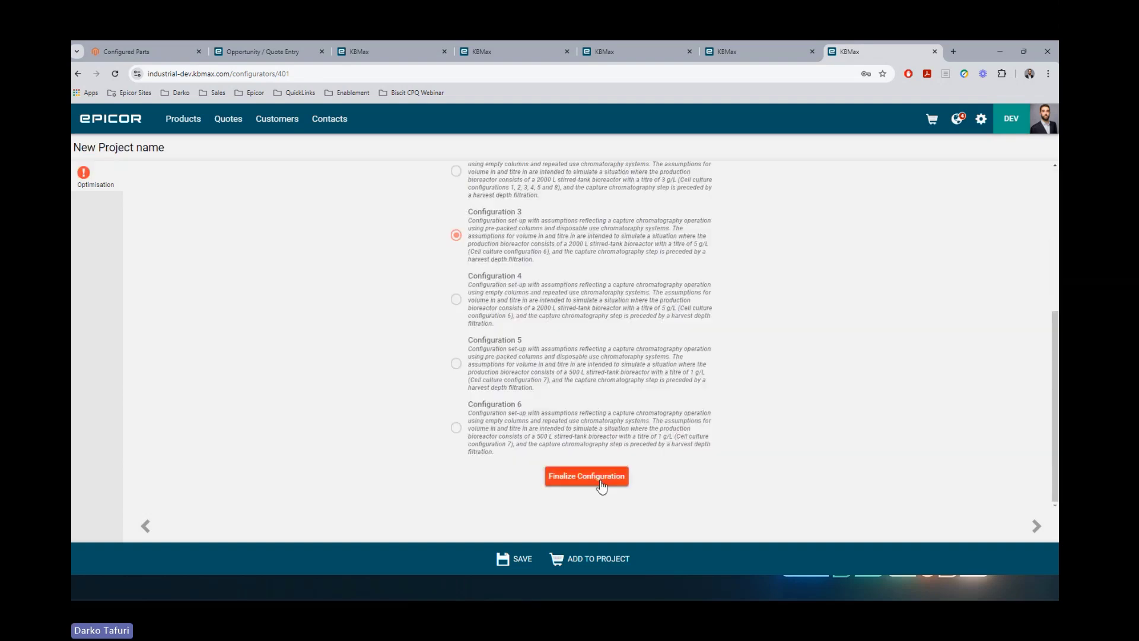
click(602, 474)
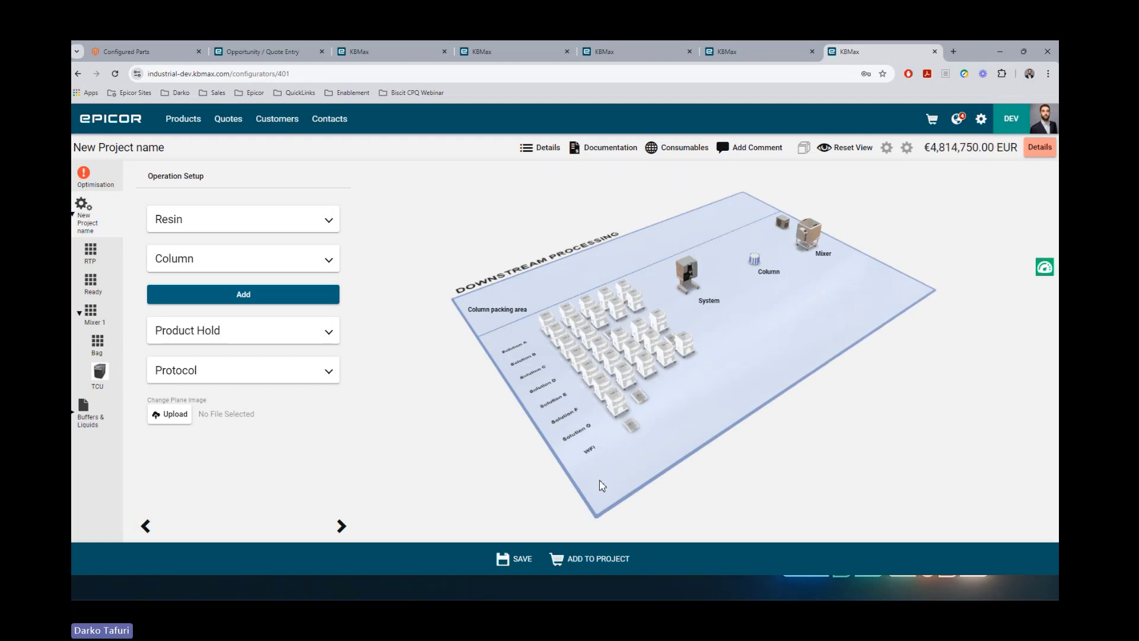
- Add a unit below the Column settings in Operation Setup and reposition it on the downstream processing floor, in front of the System
drag(872, 321, 747, 323)
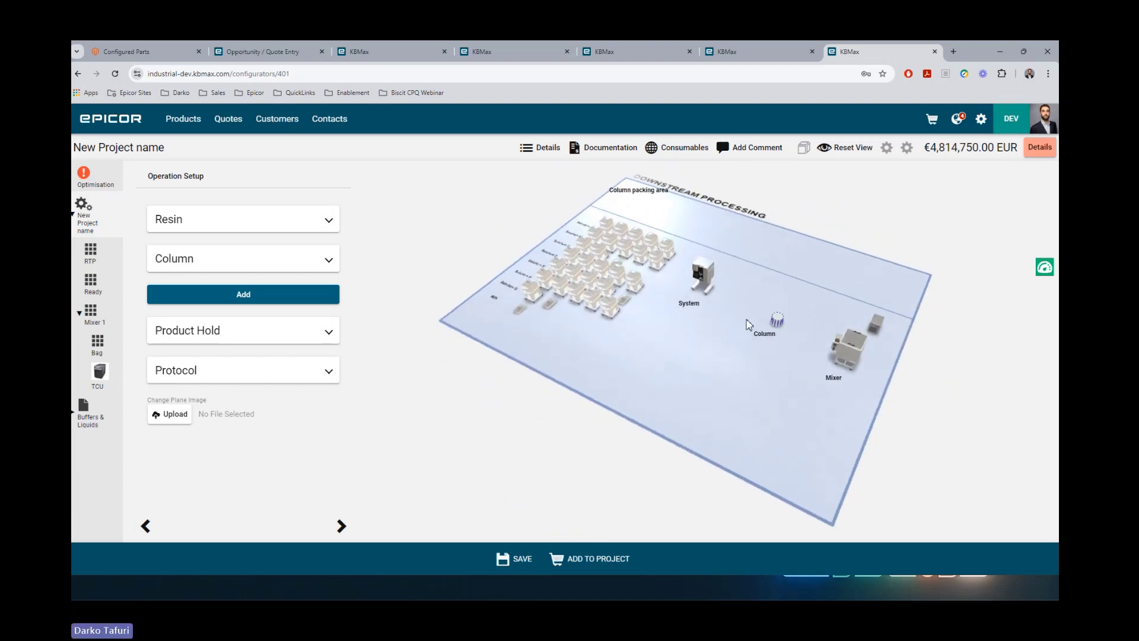
click(254, 297)
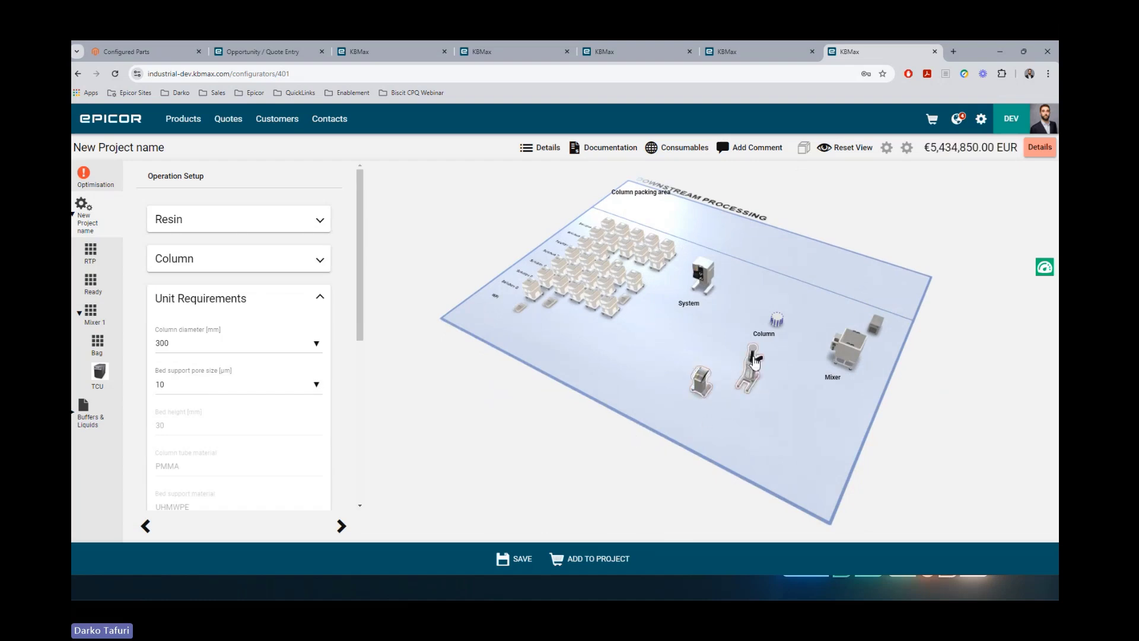
drag(757, 371, 701, 359)
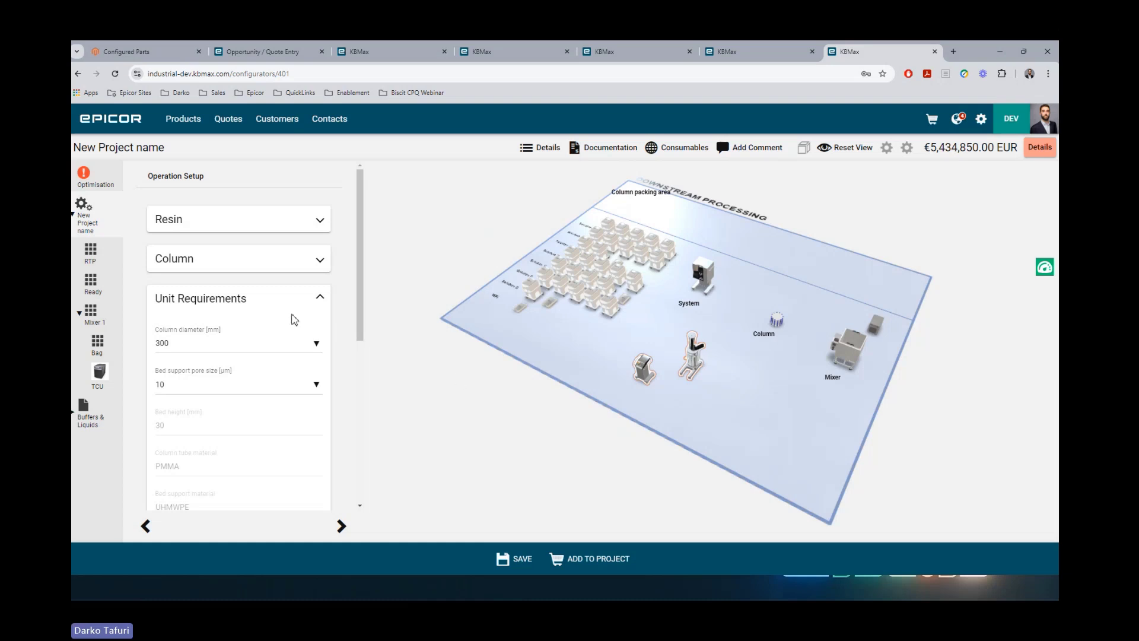
- Set the new quote's currency to Australia Dollar (AUD) and try to submit the quote
click(274, 298)
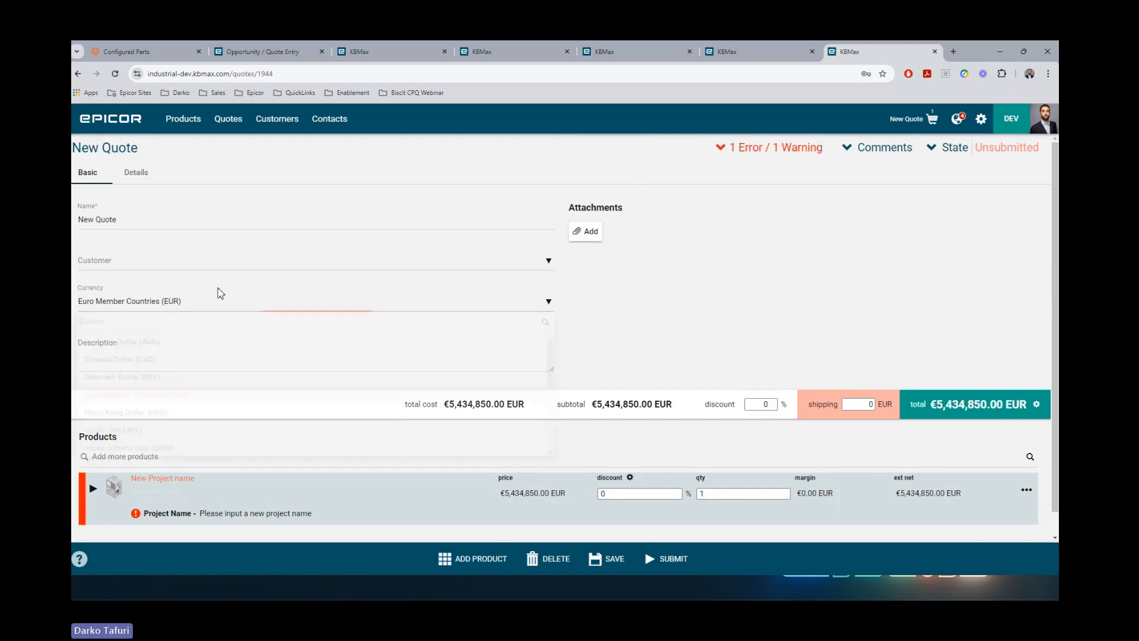
click(200, 261)
click(602, 294)
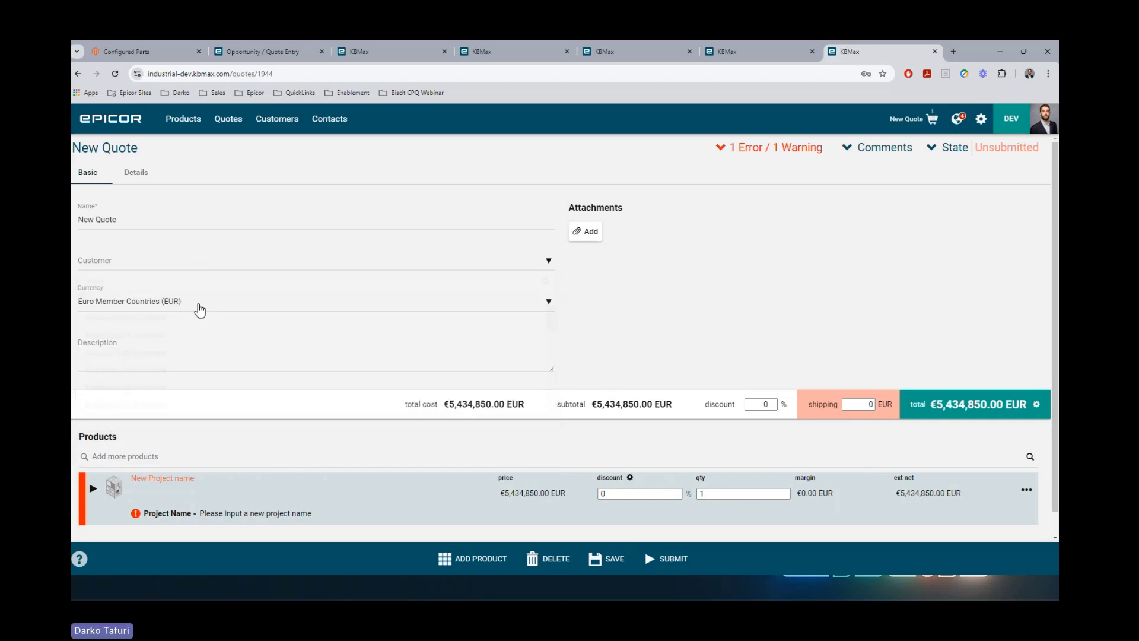
click(198, 308)
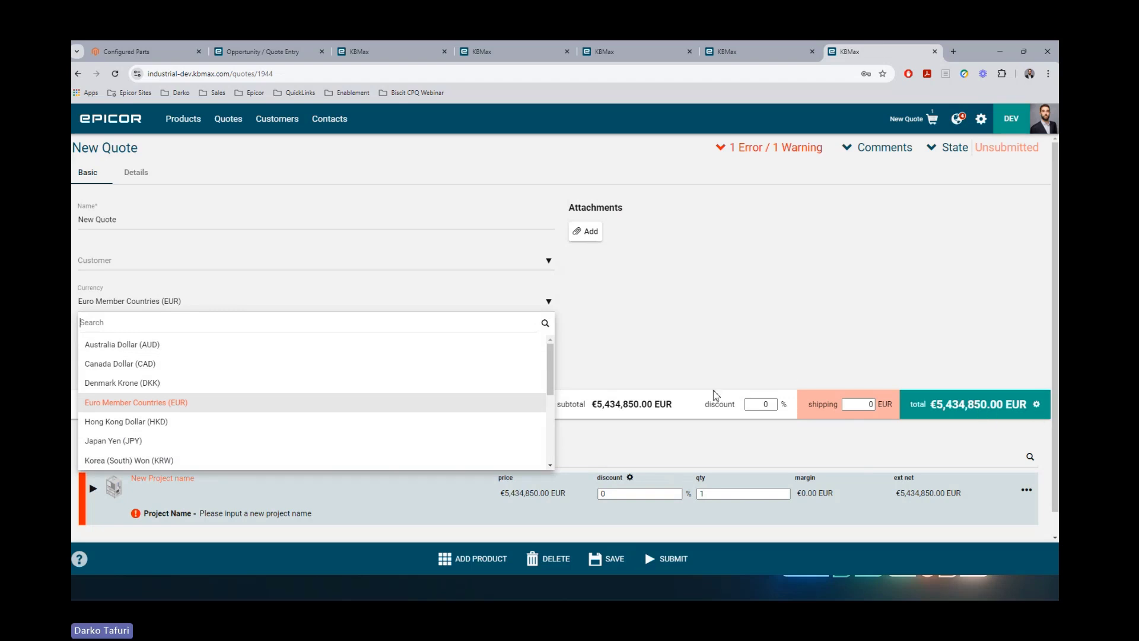
click(213, 345)
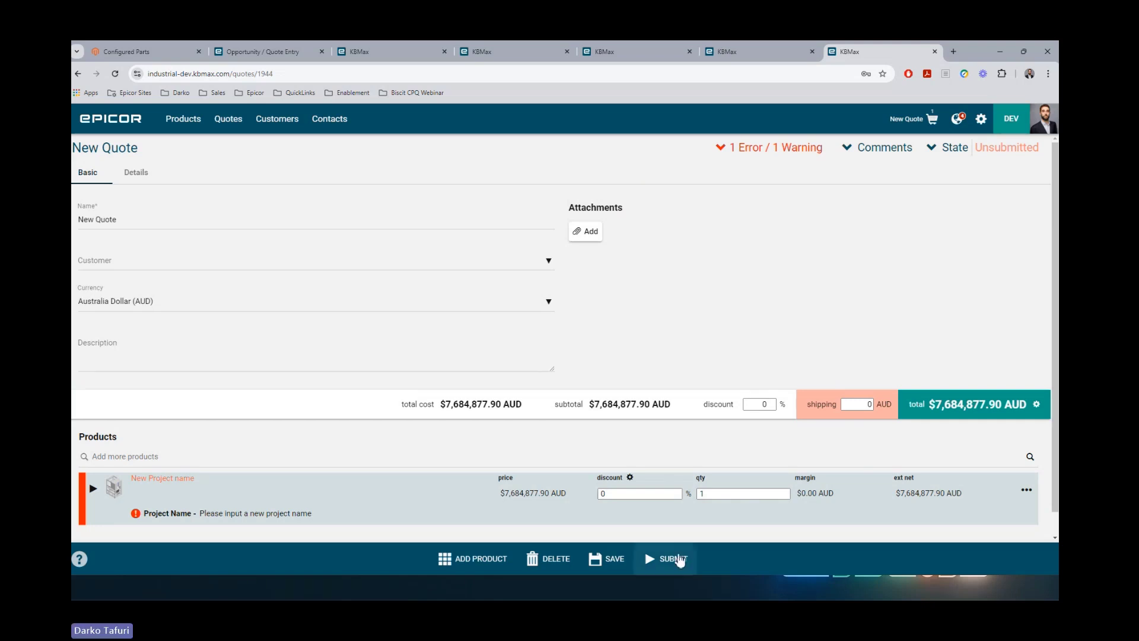
click(659, 559)
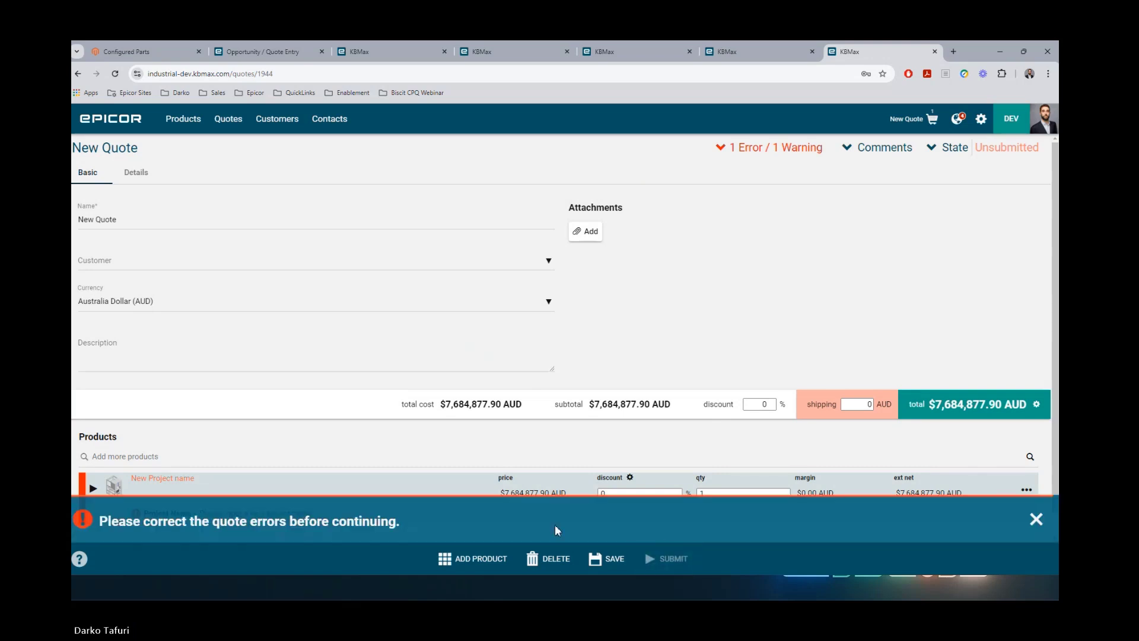